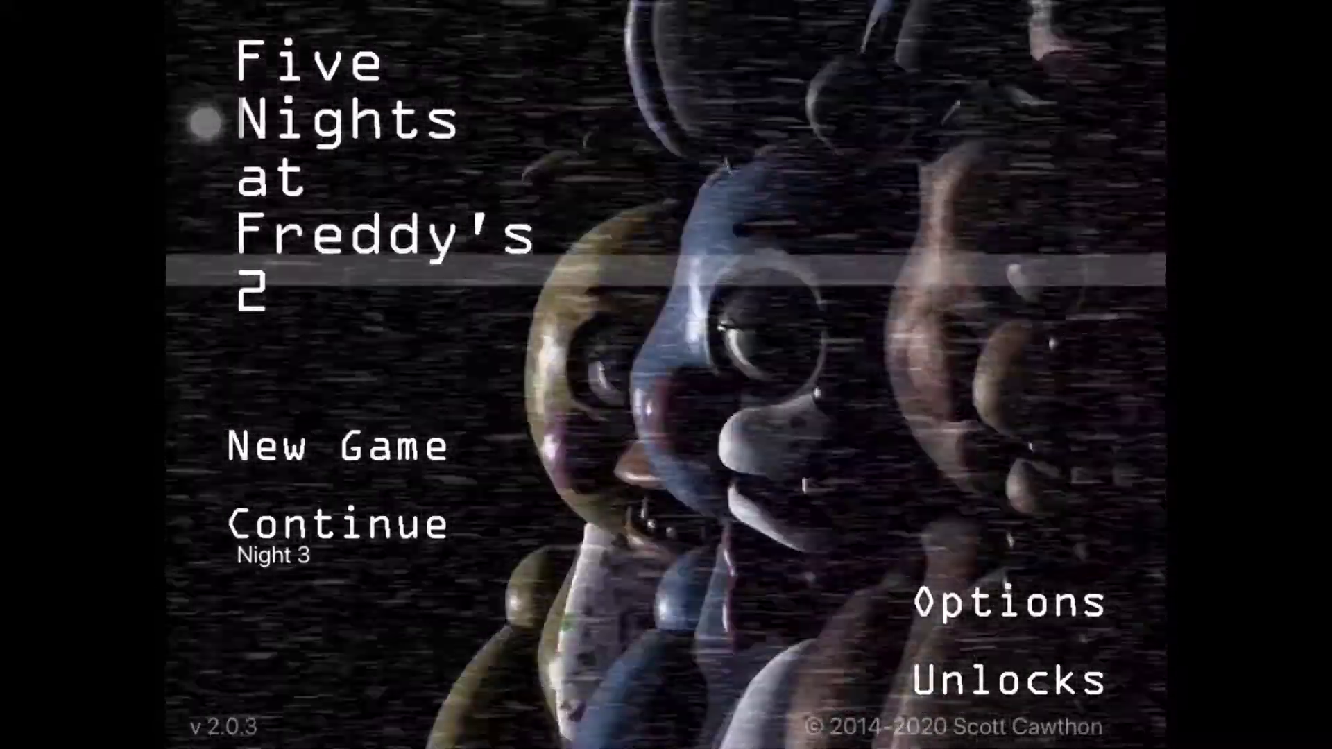
- Continue the saved game to start Night 3 at 12 AM
key(Down)
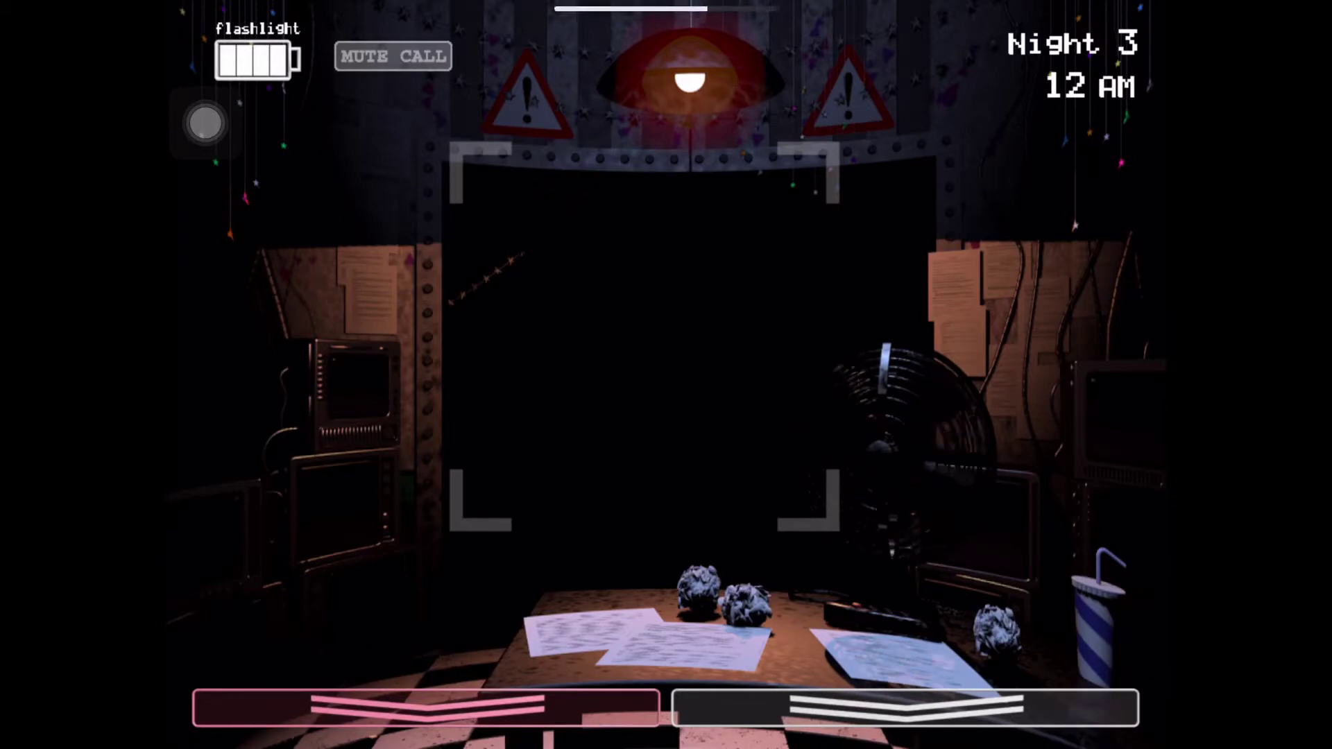
- Check the Prize Corner, Parts/Service, Show Stage and Kid's Cove cameras, lighting two feeds
key(ctrl)
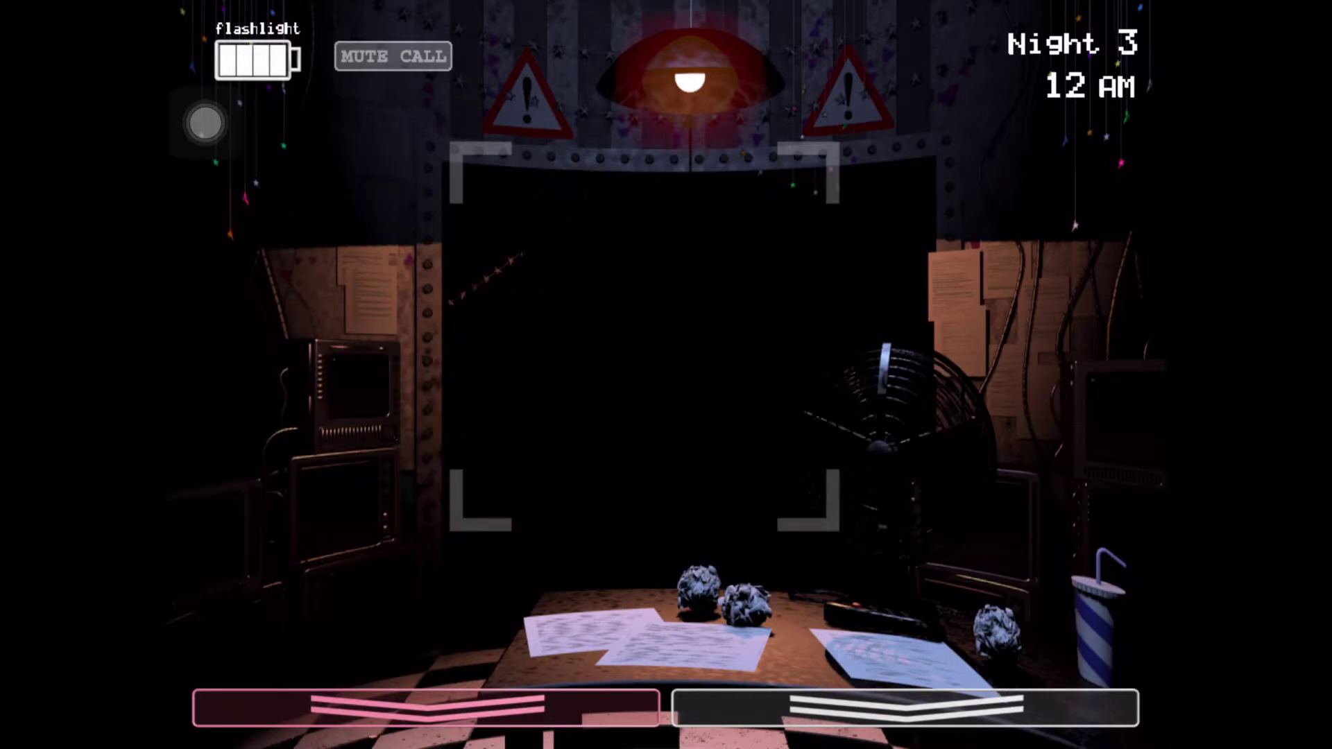
click(904, 707)
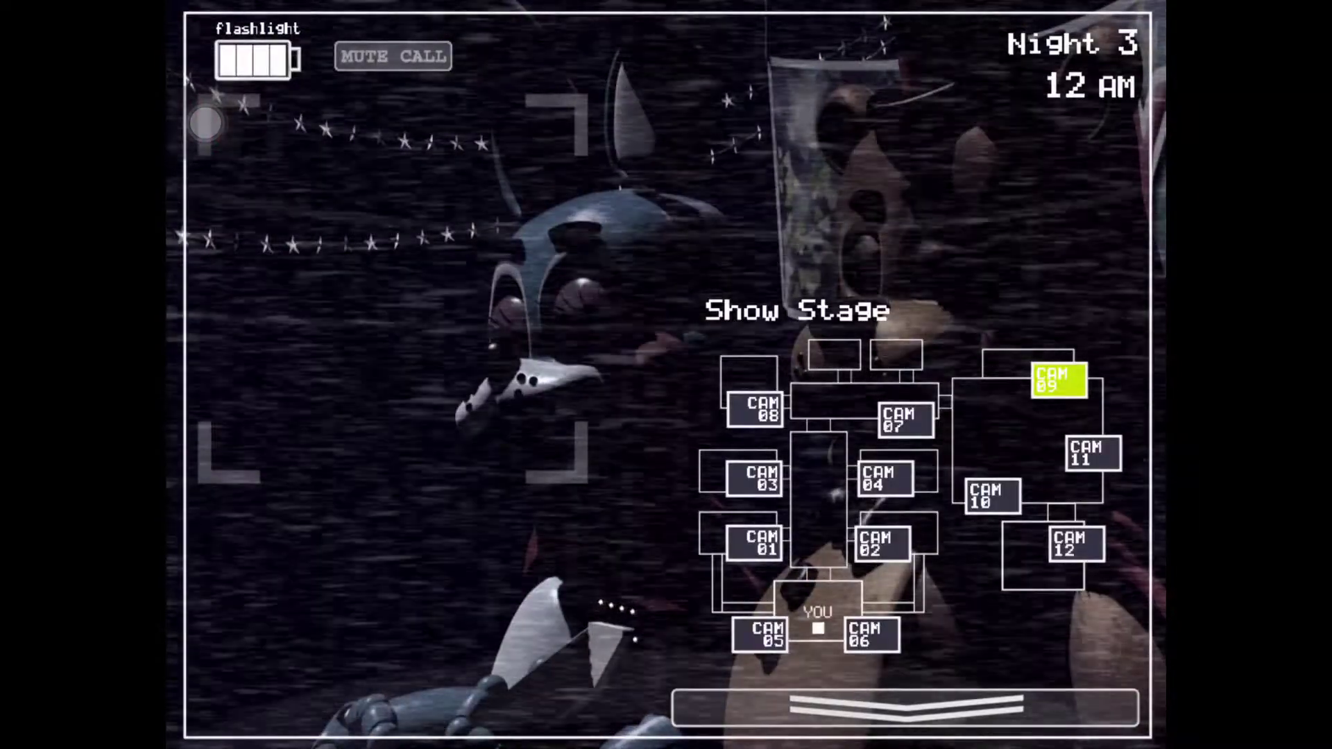
click(1093, 454)
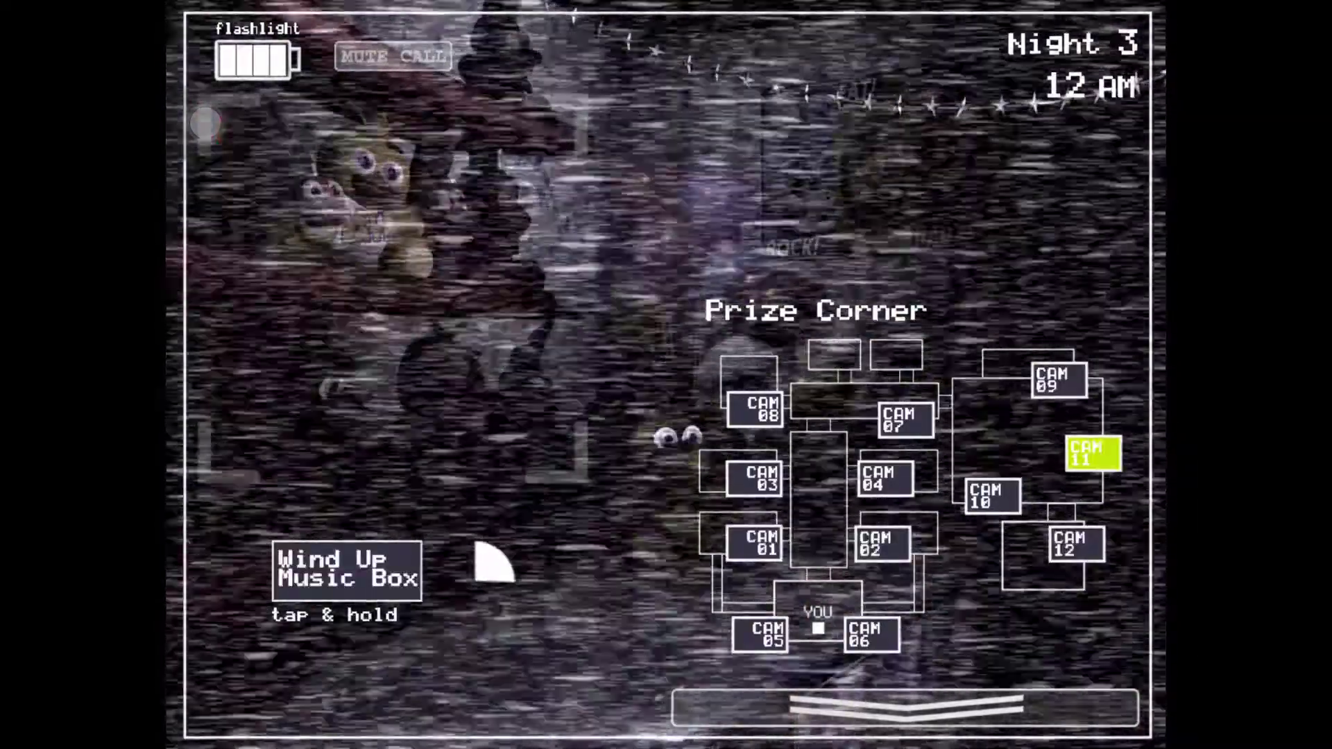
click(757, 409)
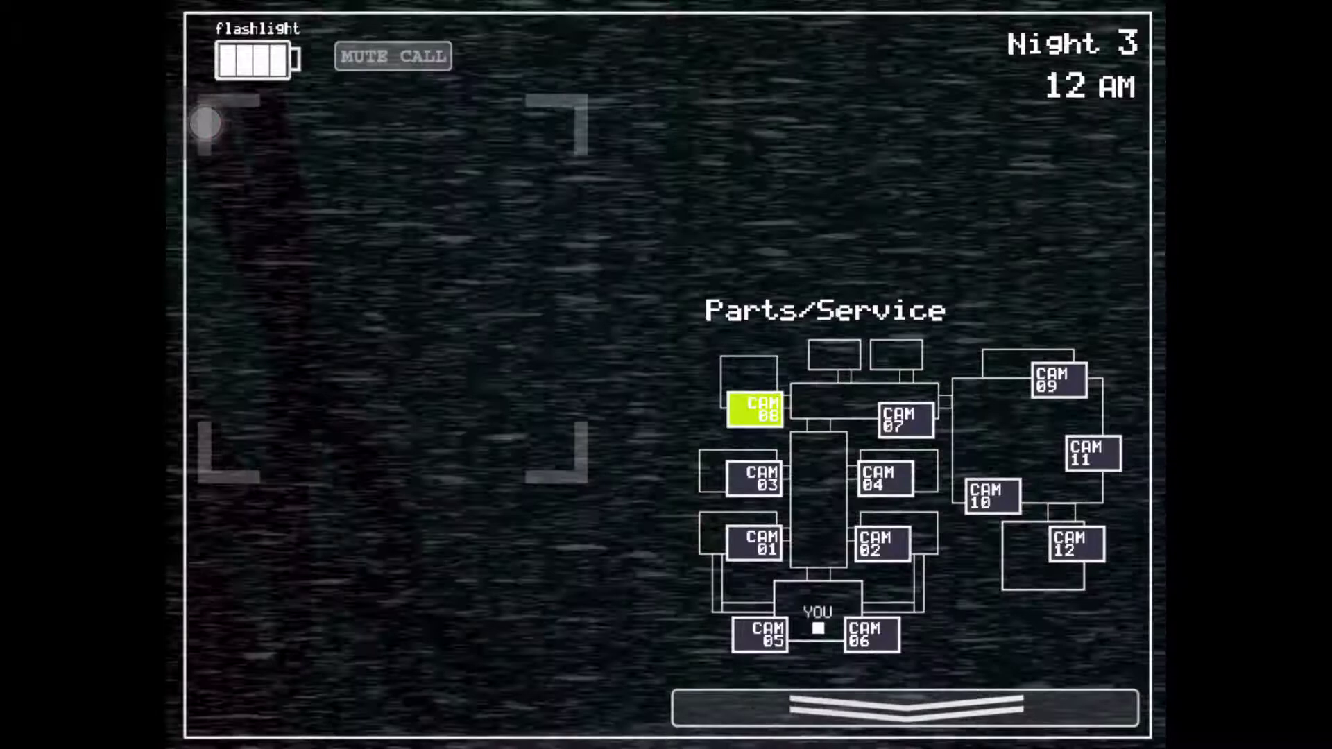
key(ctrl)
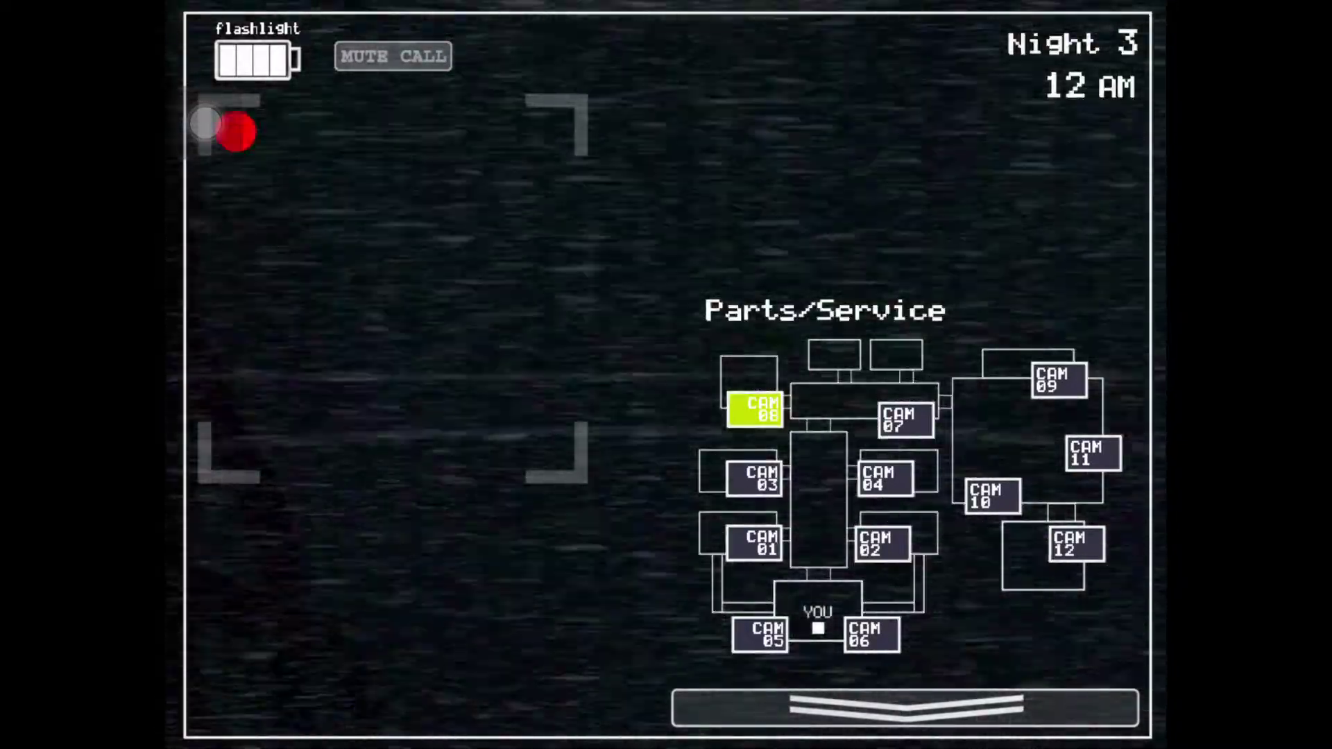
click(1057, 380)
key(ctrl)
click(1075, 543)
click(906, 707)
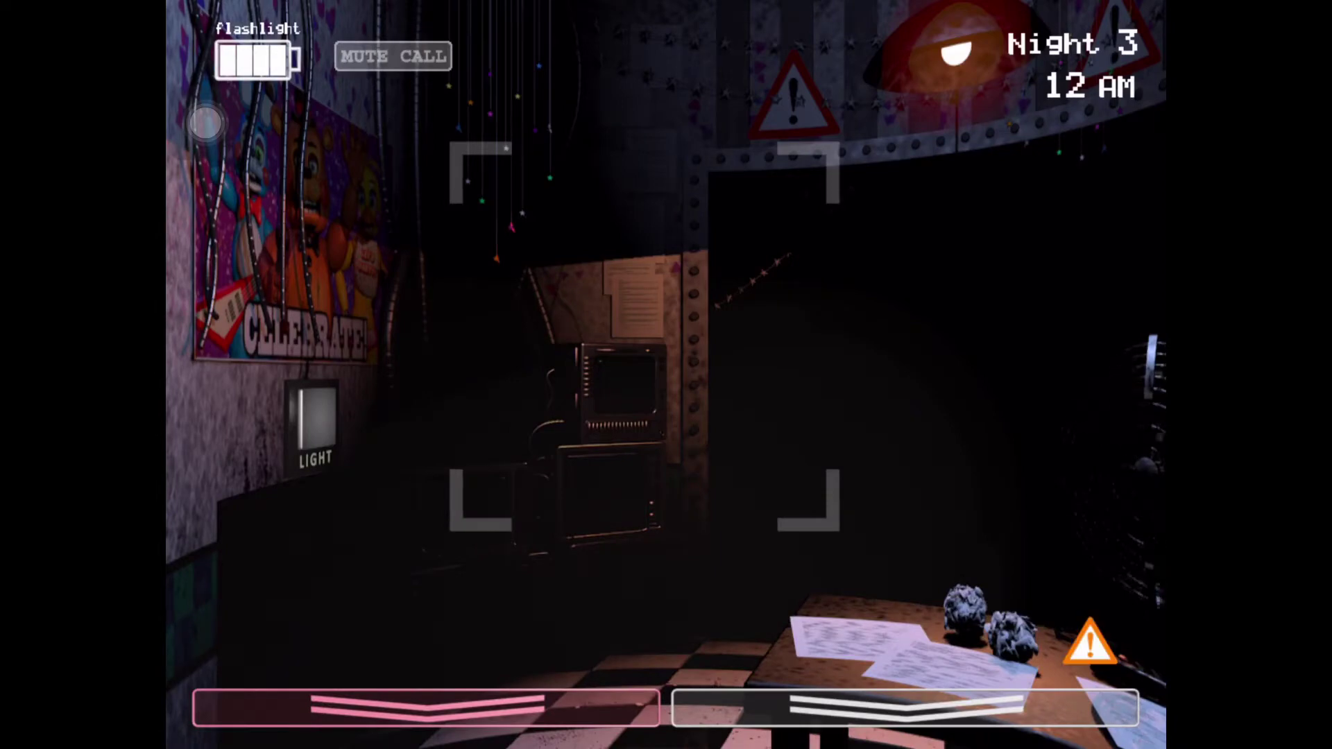
- Flash the hallway twice from the office to check on Foxy
key(ctrl)
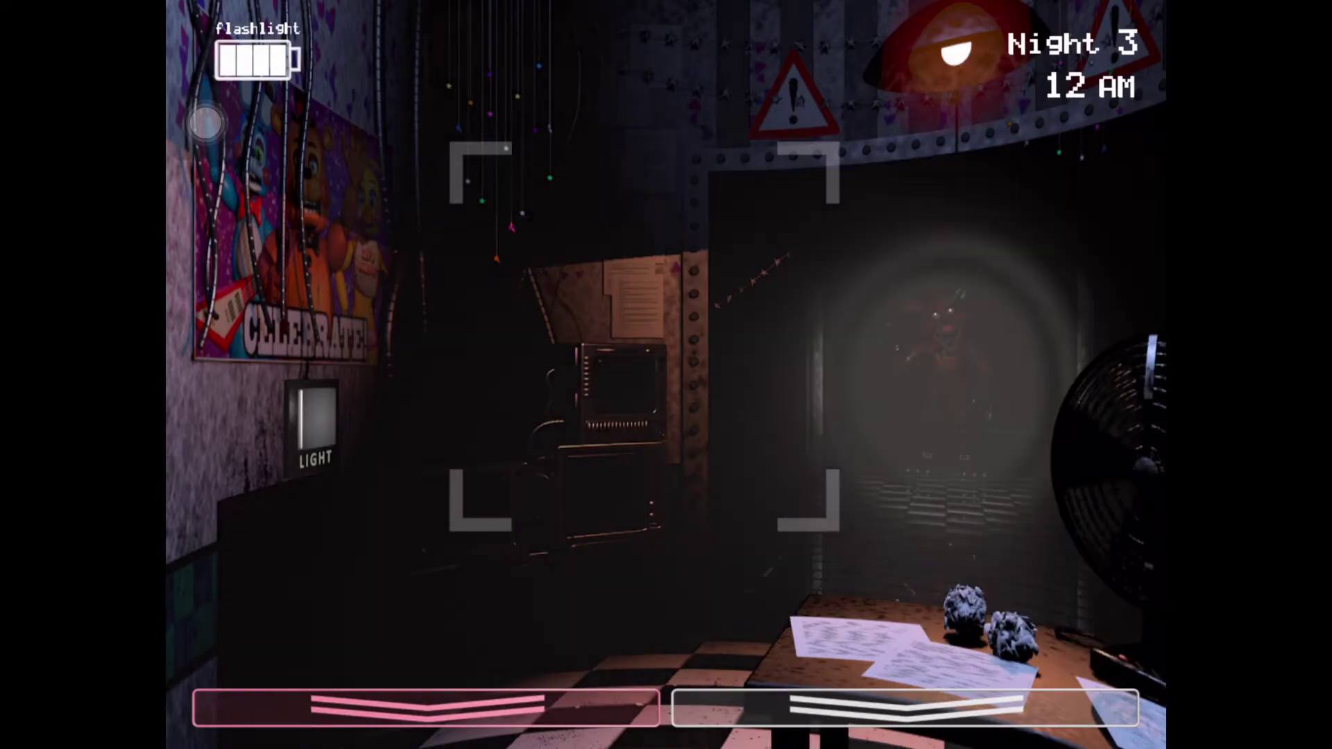
key(ctrl)
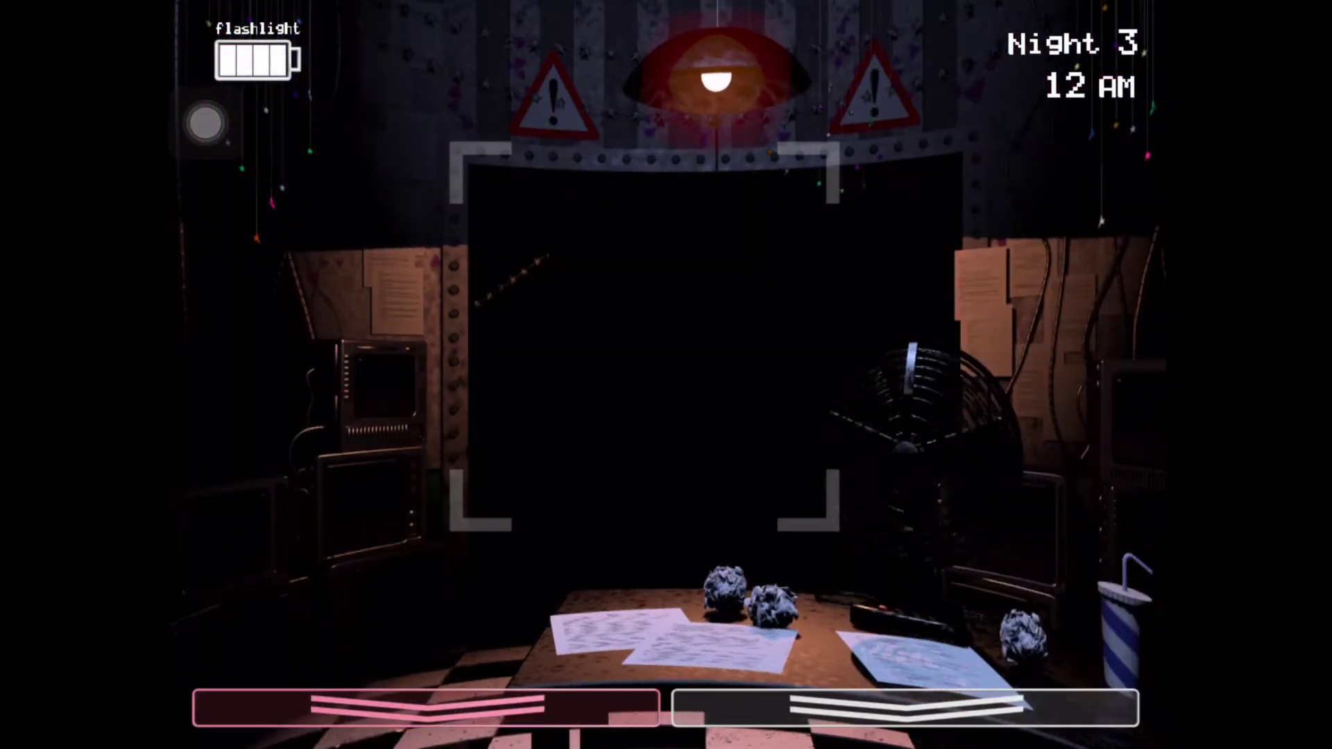
key(ctrl)
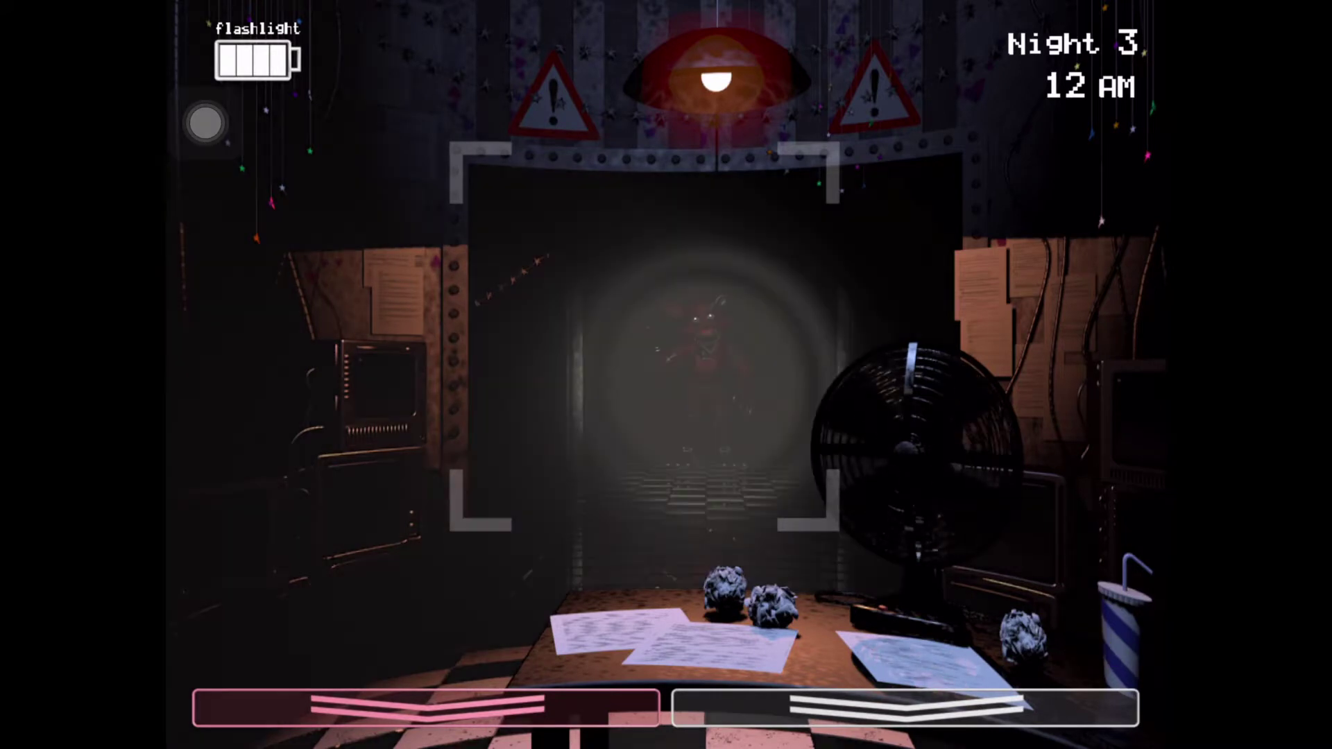
key(ctrl)
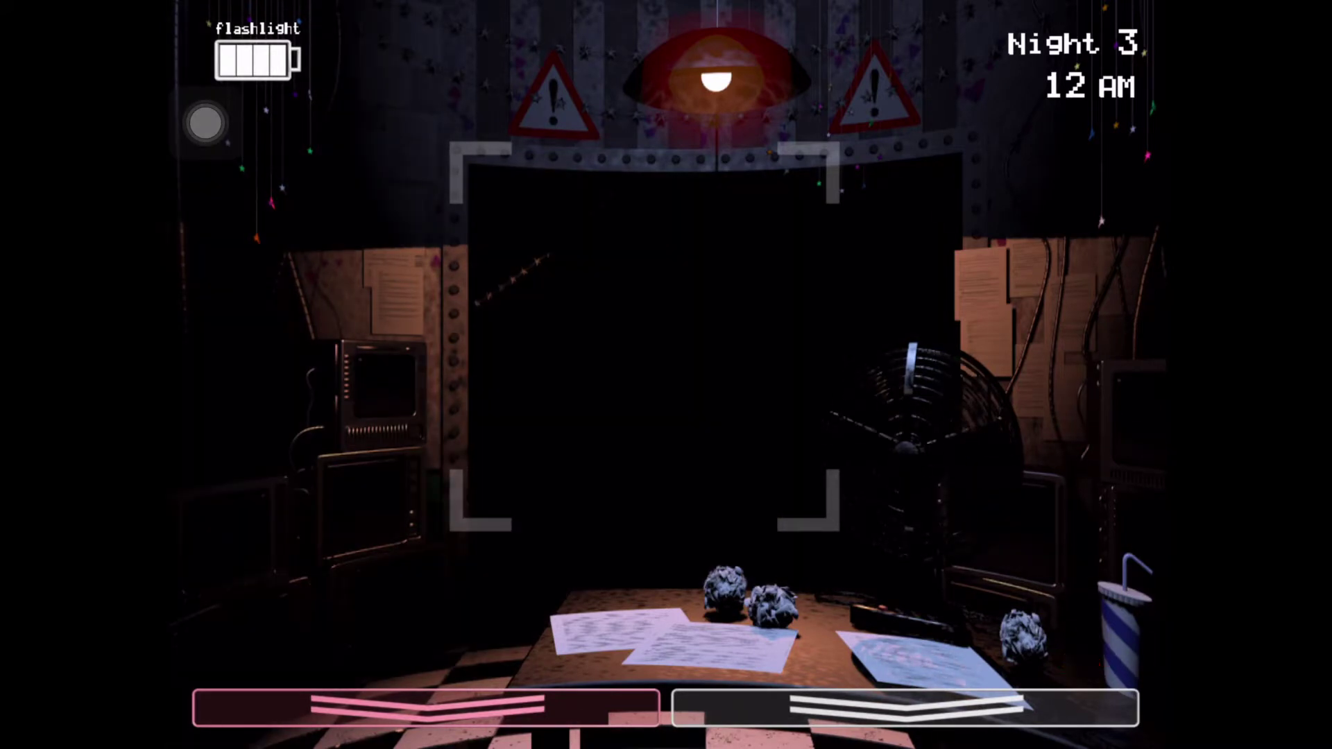
- Wind the music box on CAM 11, then briefly flash the hallway
click(904, 708)
click(1092, 454)
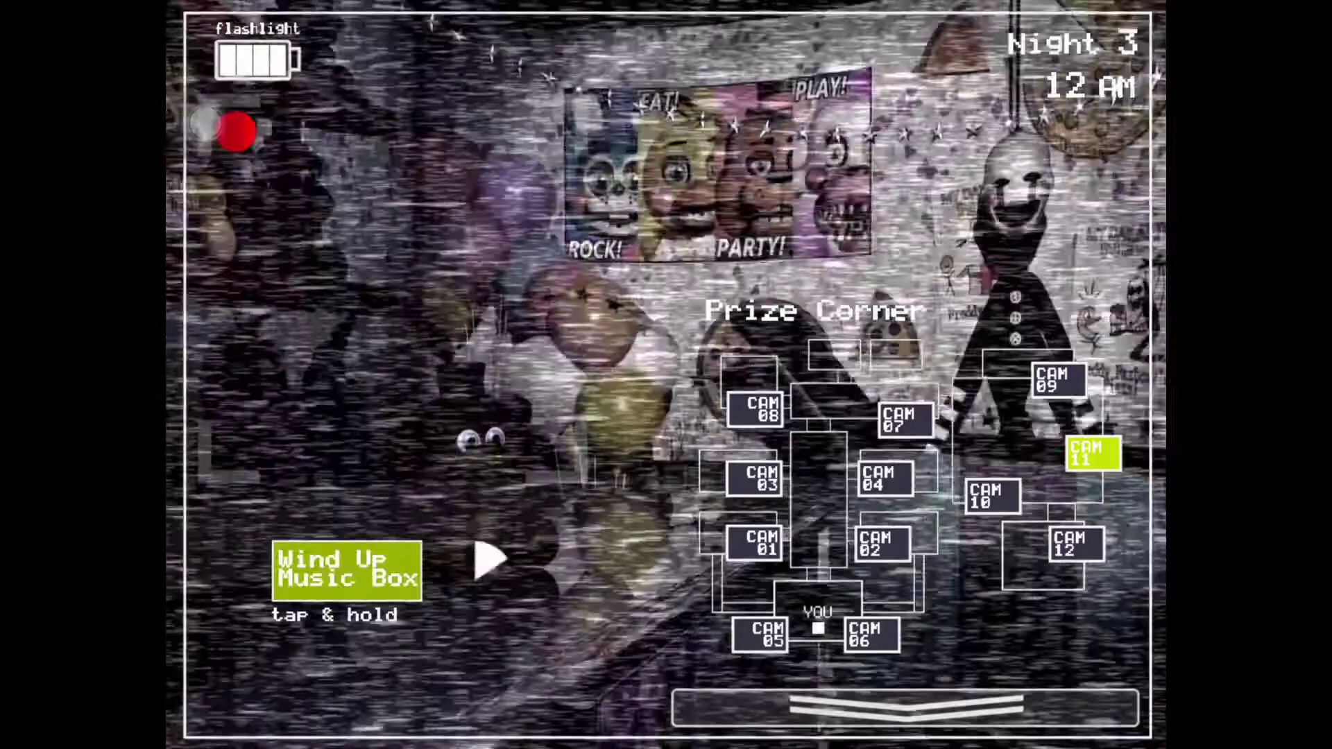
drag(347, 570, 347, 571)
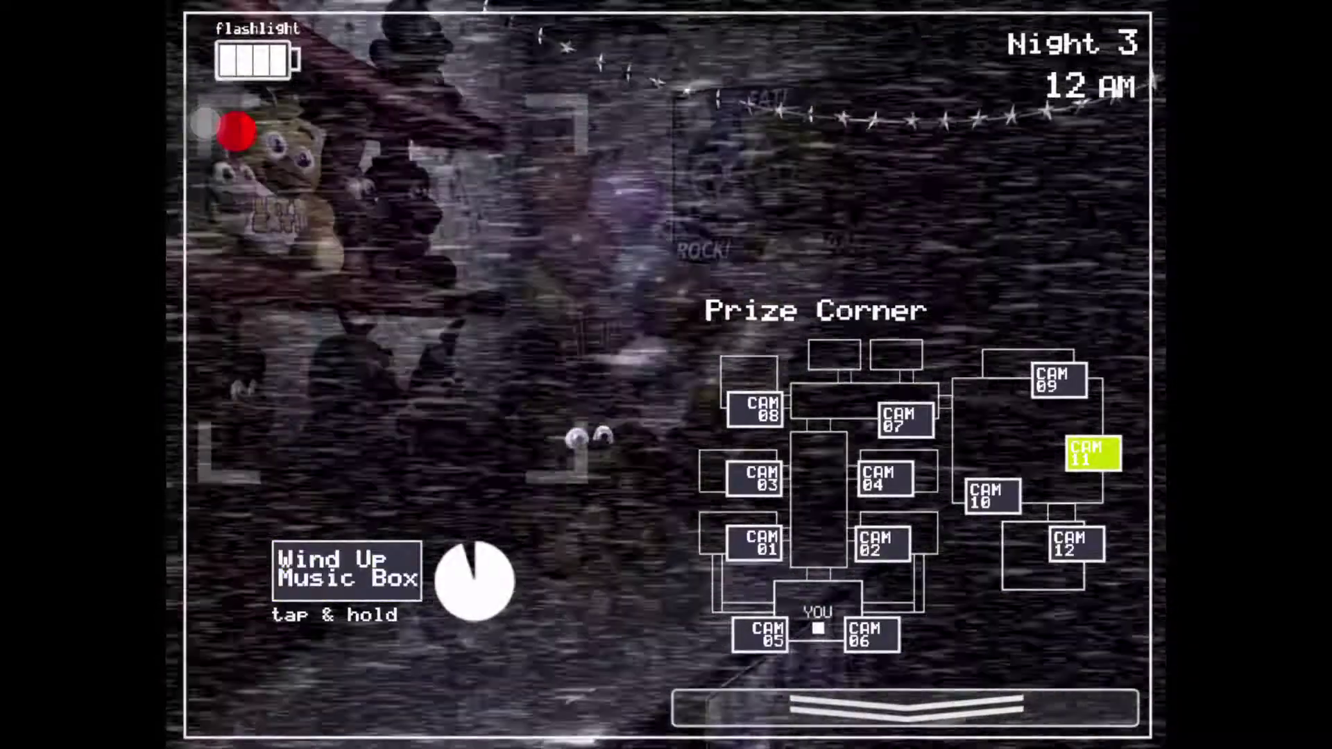
click(906, 708)
key(ctrl)
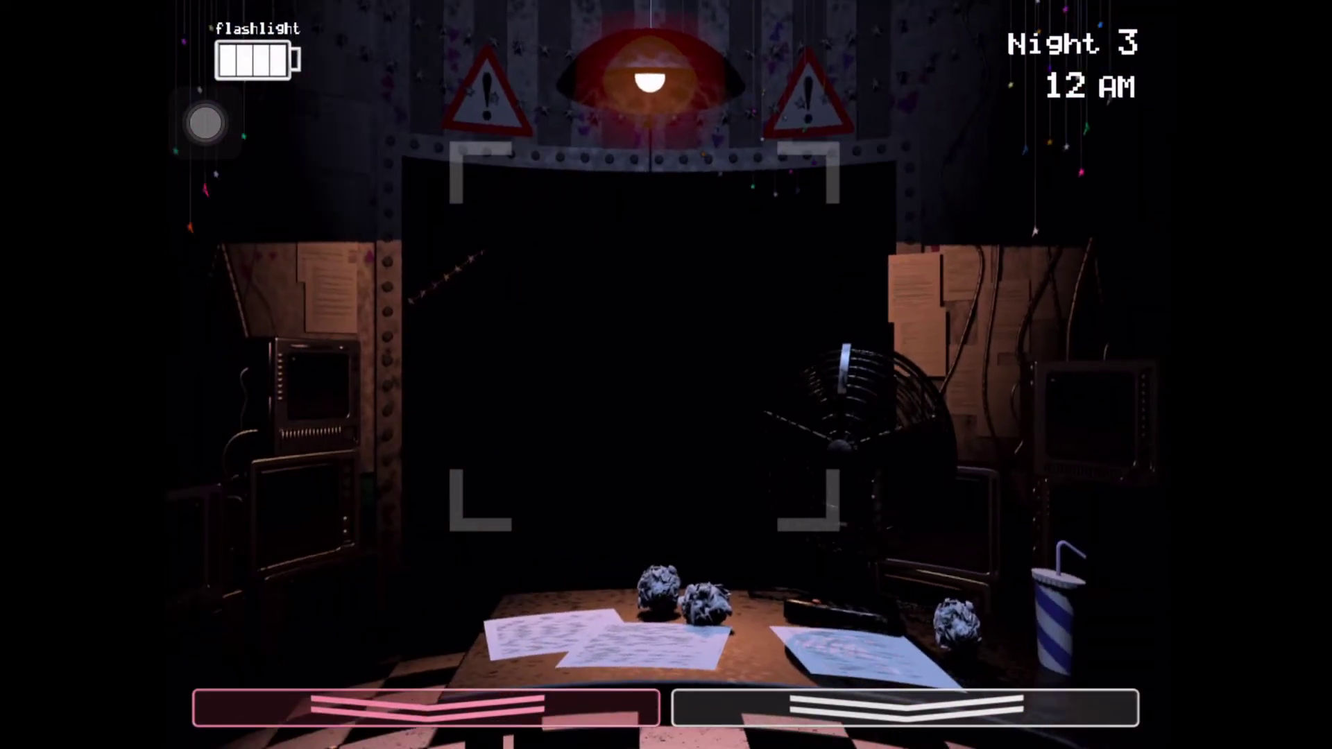
- View CAM 09, 08, 07 and 04, lighting Parts/Service and Party Room 4
click(906, 707)
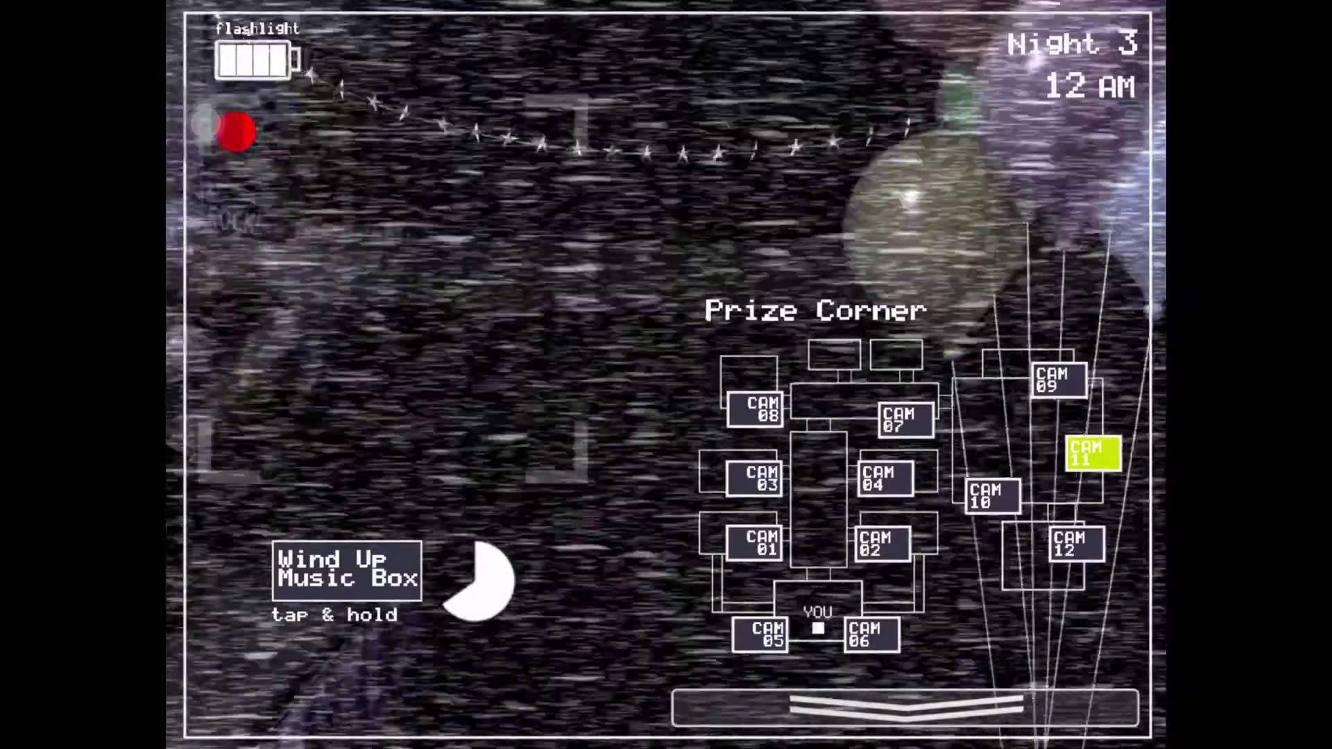
click(1059, 382)
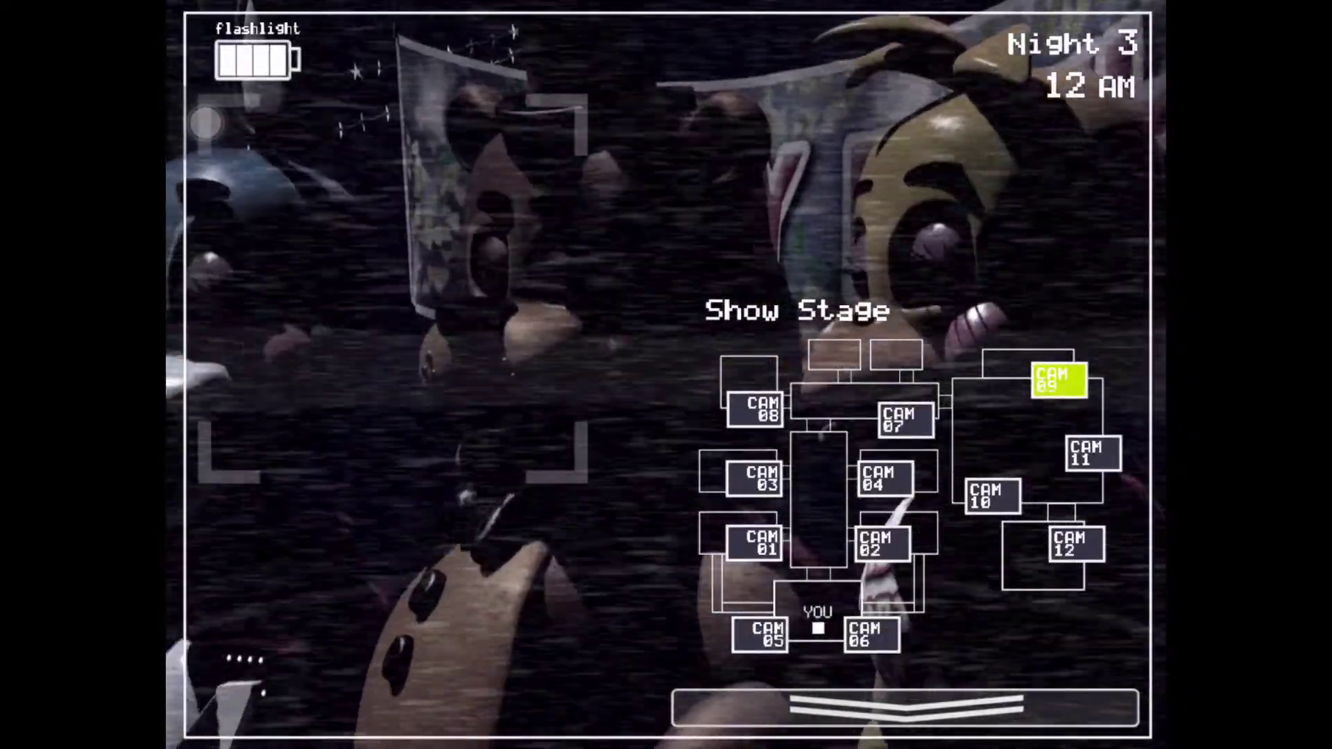
click(757, 409)
key(ctrl)
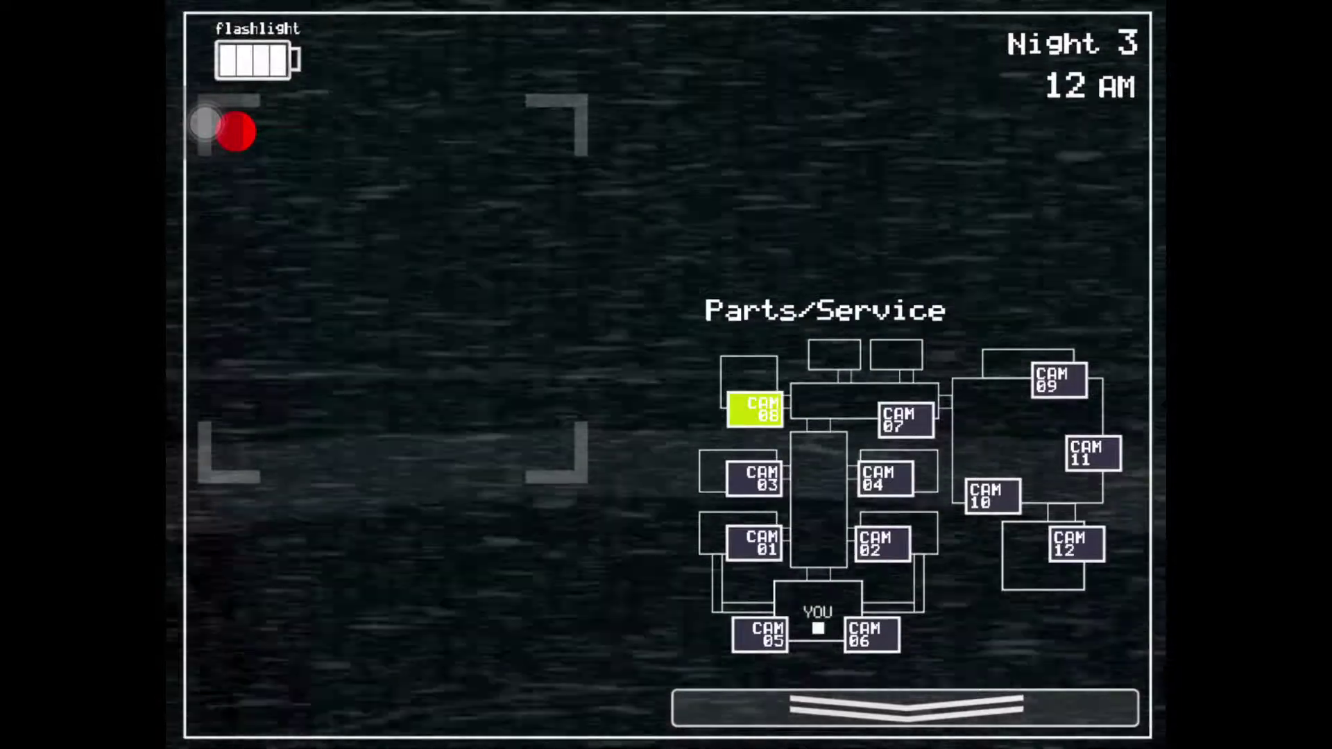
click(907, 419)
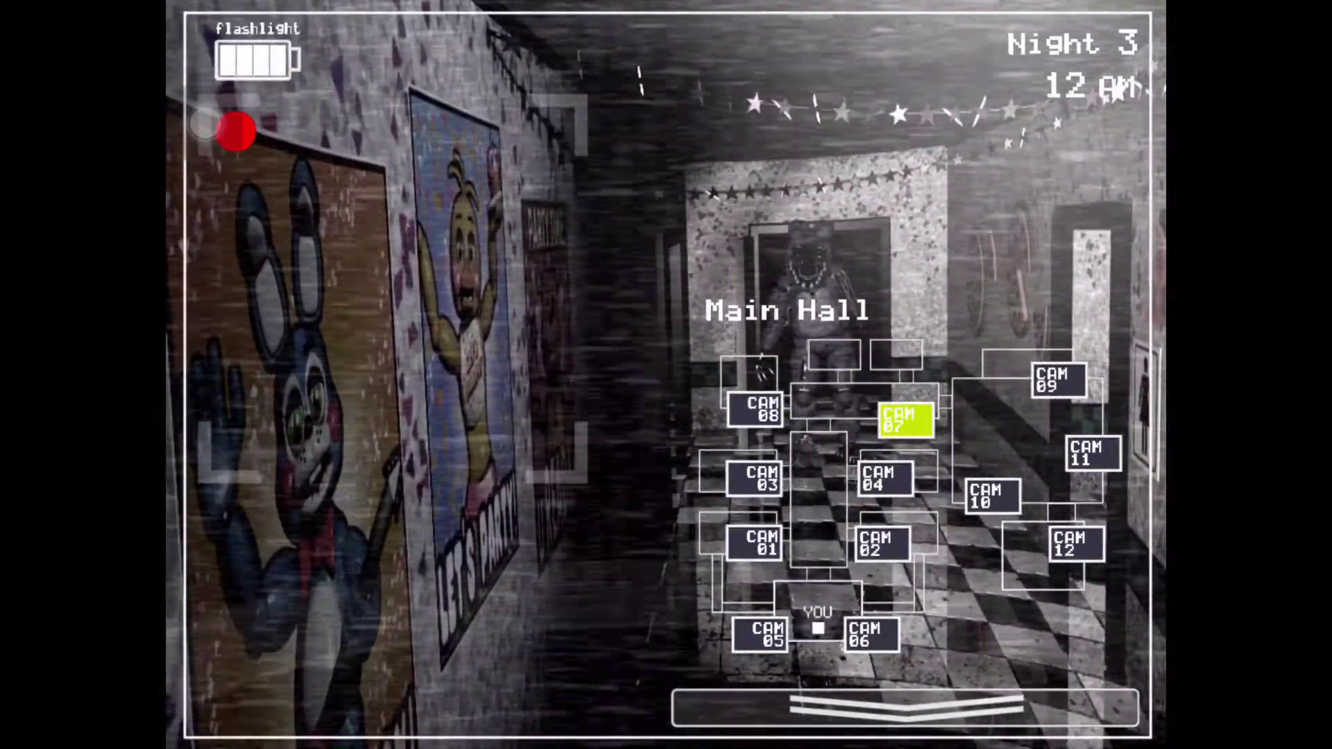
click(885, 480)
key(ctrl)
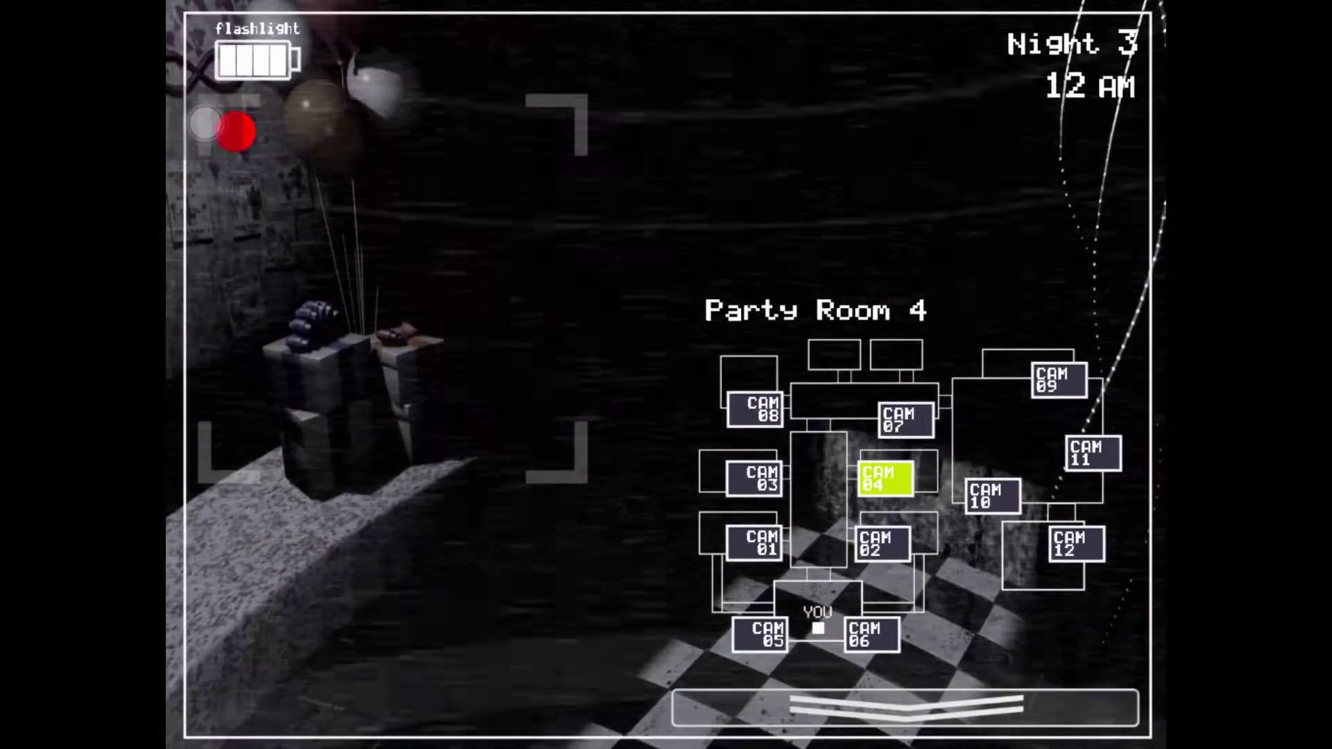
click(905, 707)
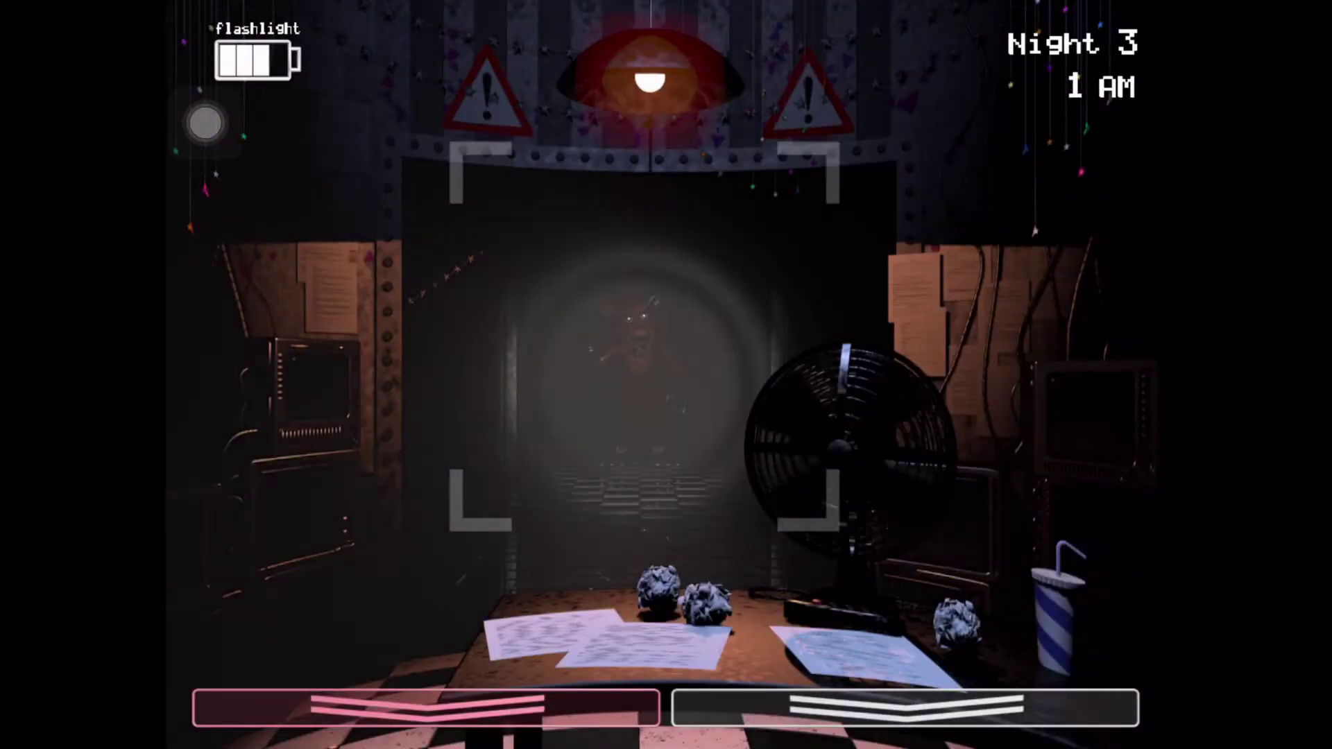
- Light the hallway to watch Foxy, then rewind the Prize Corner music box
key(ctrl)
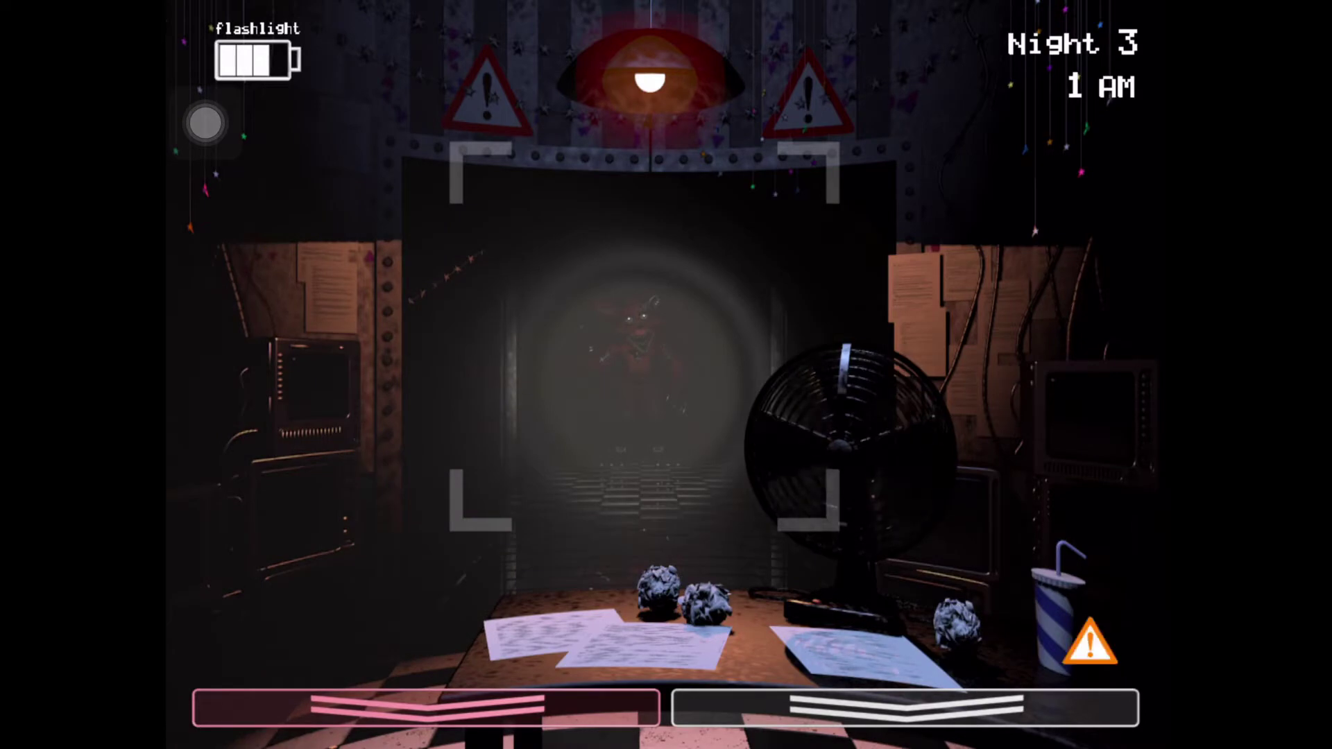
key(ctrl)
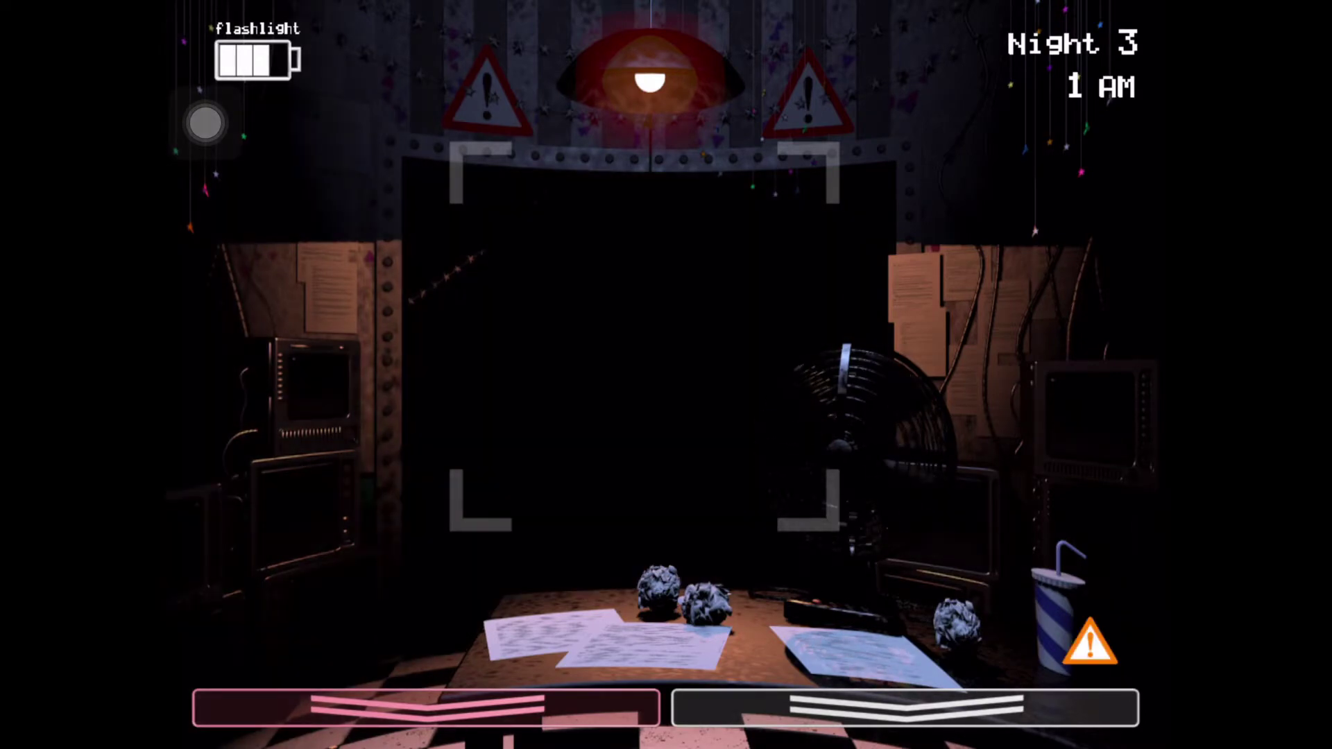
click(906, 707)
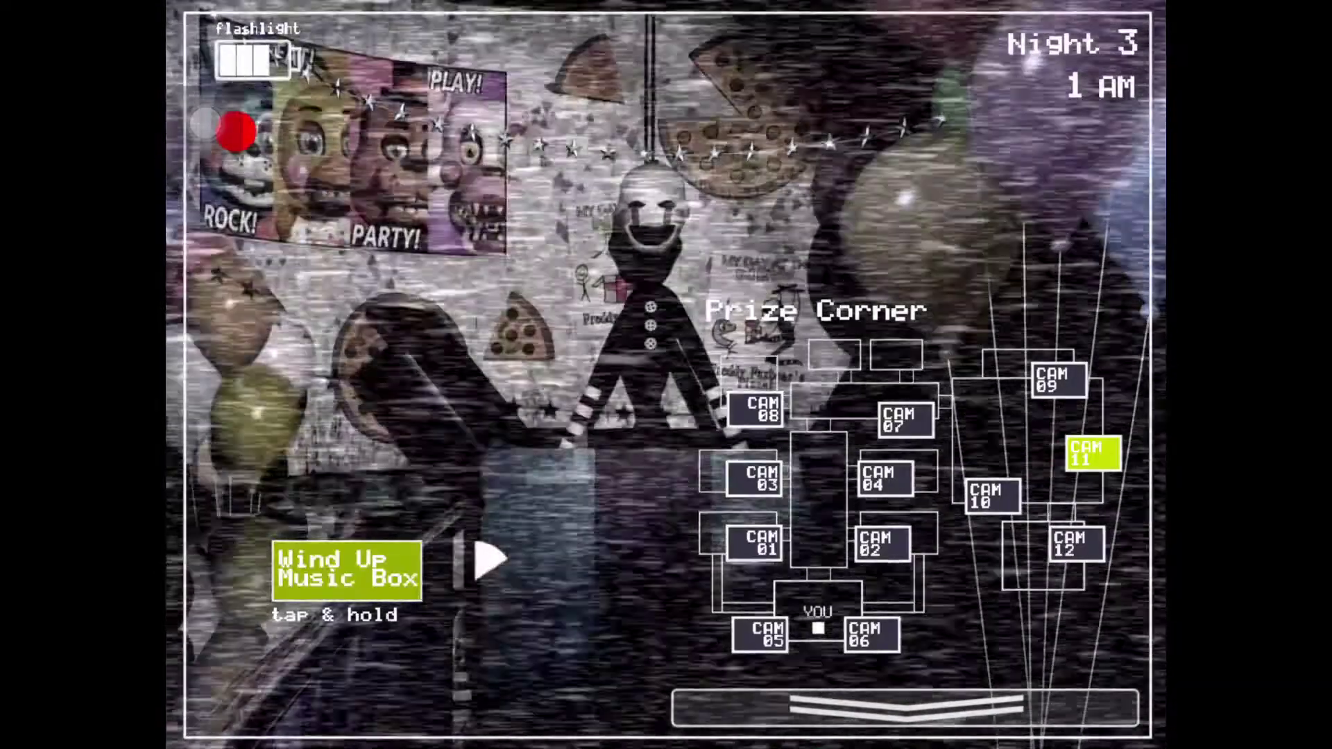
click(346, 571)
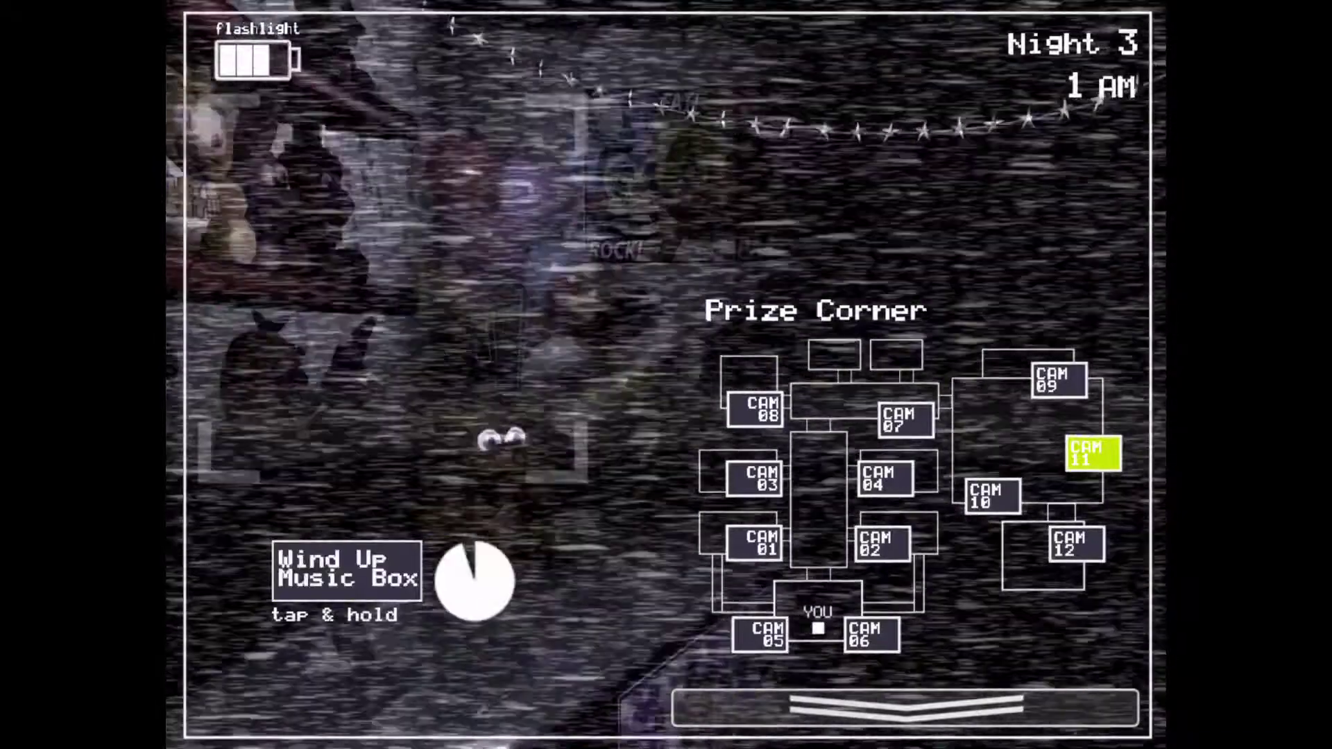
click(906, 708)
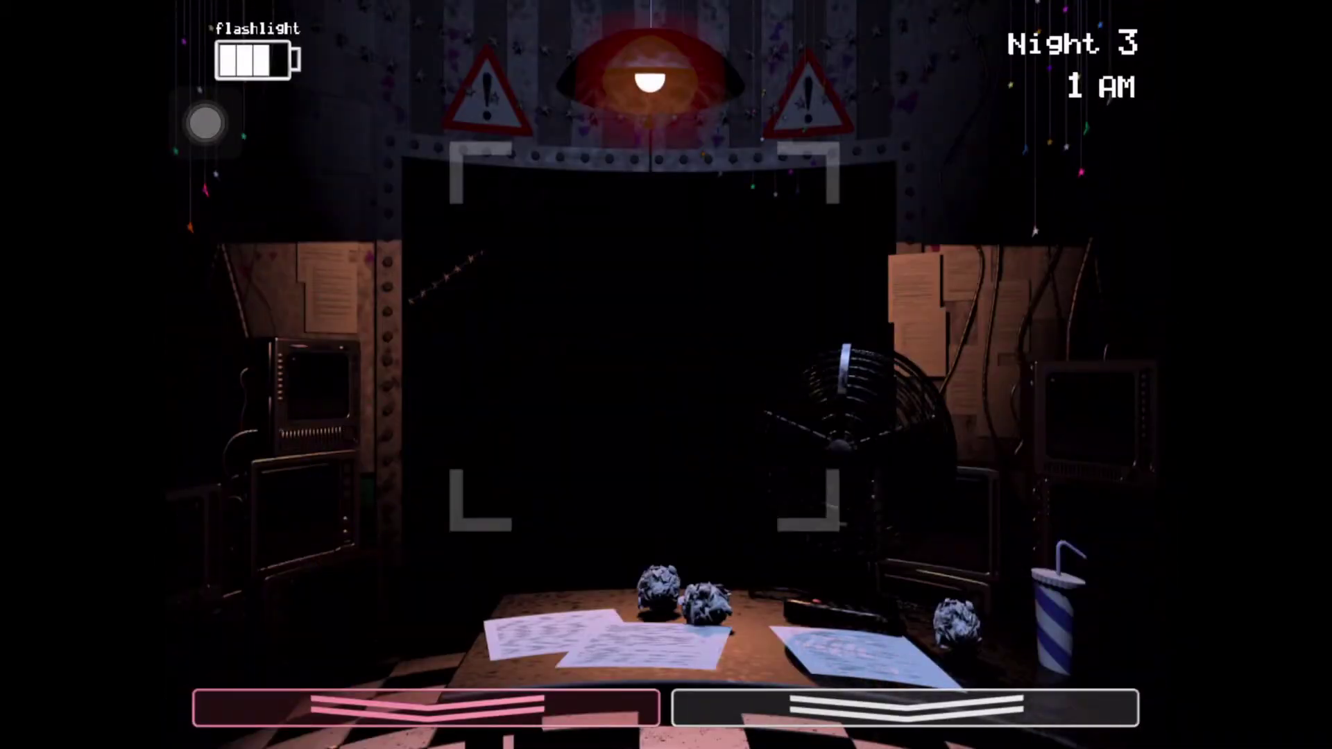